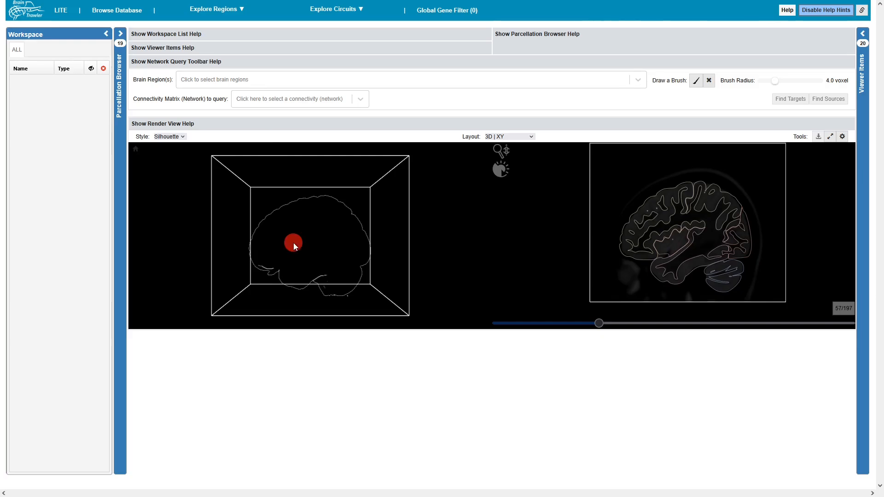
# Set the 3D brain's render style to Hologram.
pyautogui.moveTo(294, 243)
pyautogui.mouseDown()
pyautogui.moveTo(312, 244)
pyautogui.moveTo(301, 243)
pyautogui.mouseUp()
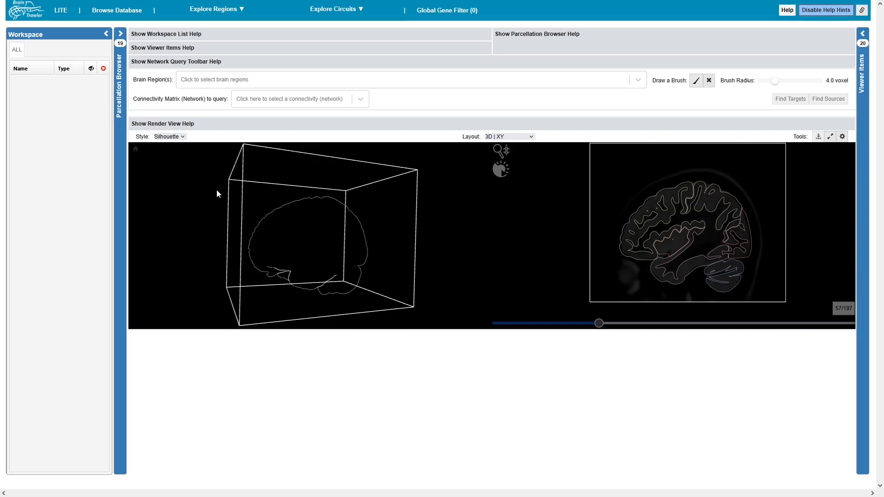
pyautogui.click(167, 137)
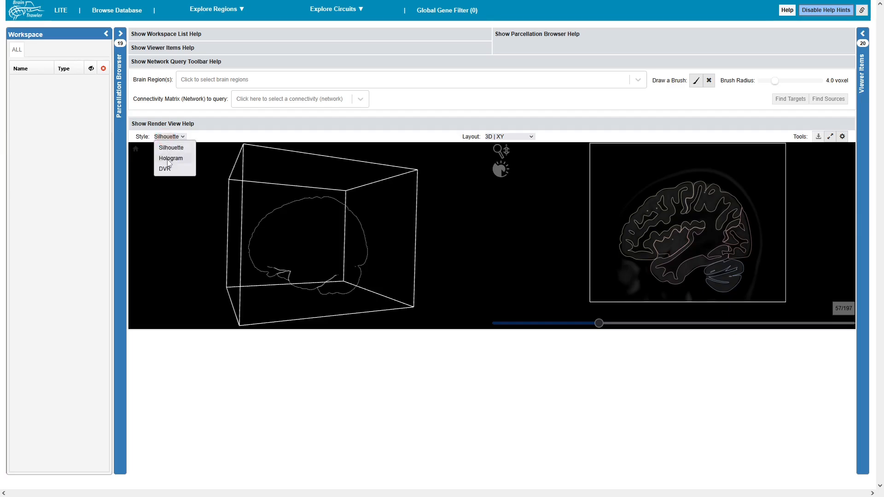
pyautogui.click(169, 159)
pyautogui.moveTo(297, 274)
pyautogui.mouseDown()
pyautogui.moveTo(339, 272)
pyautogui.moveTo(300, 275)
pyautogui.mouseUp()
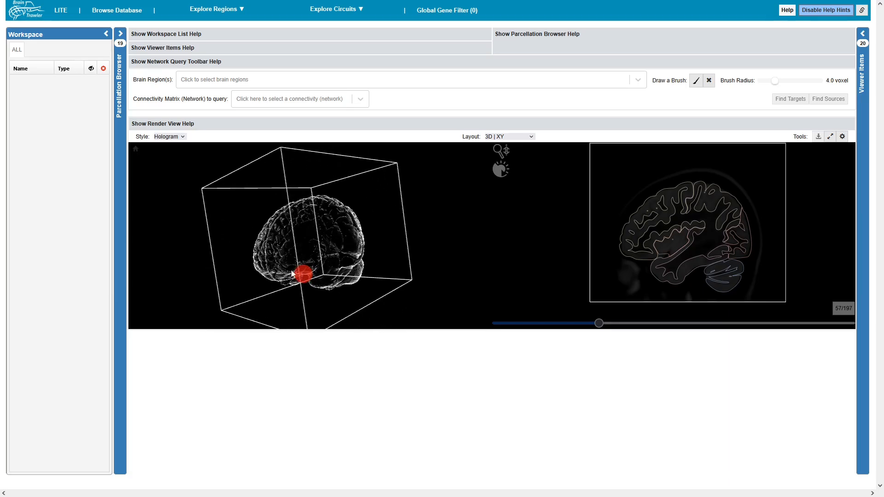
# Preview the 3D brain in the DVR render style from several angles and return to Hologram.
pyautogui.click(181, 137)
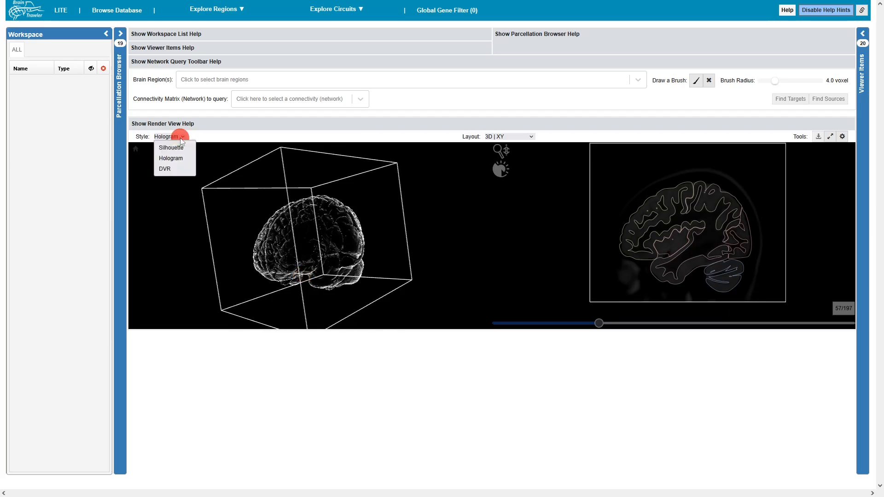
pyautogui.click(174, 169)
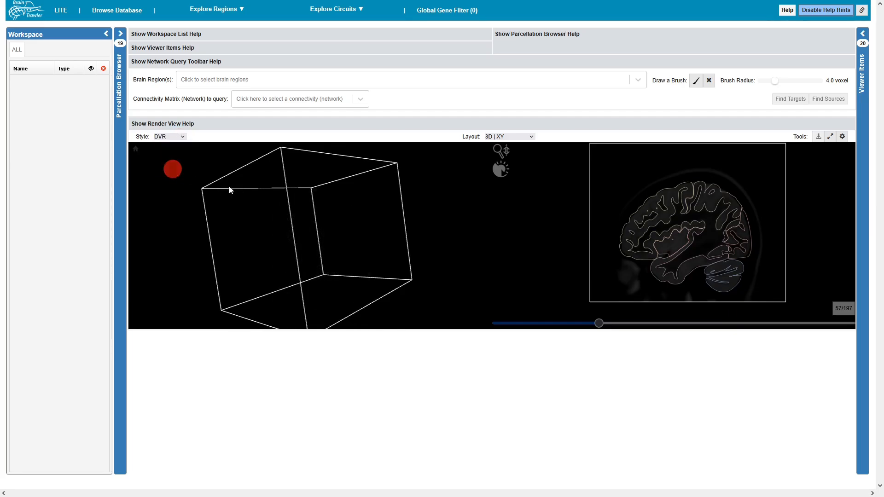
pyautogui.click(347, 245)
pyautogui.moveTo(347, 245); pyautogui.dragTo(415, 249)
pyautogui.moveTo(321, 253); pyautogui.dragTo(394, 236)
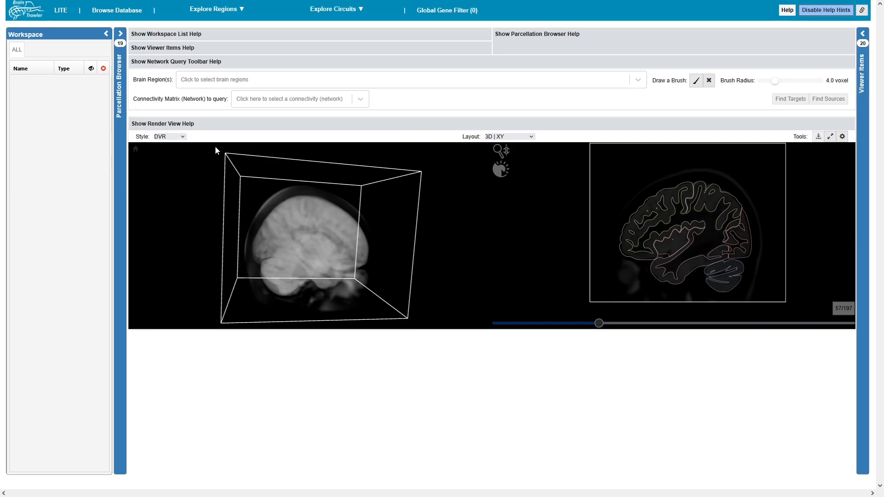
pyautogui.click(183, 137)
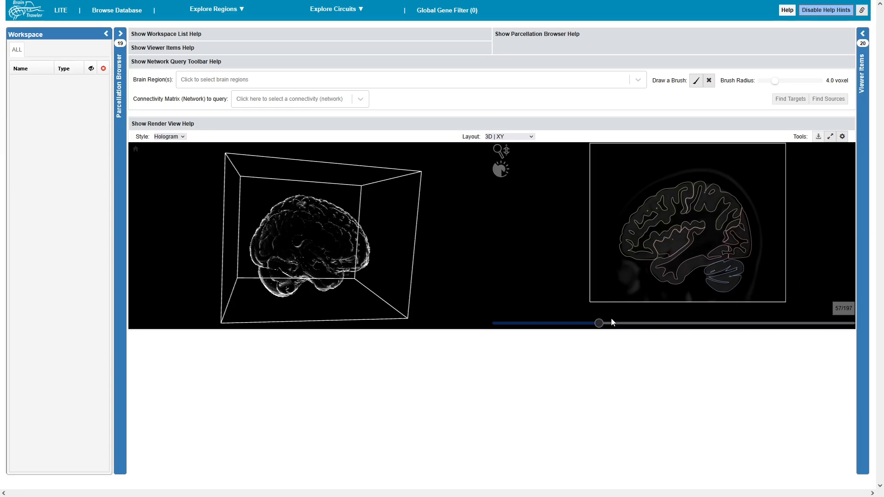
# Move the XY slice view to slice 126.
pyautogui.moveTo(599, 323); pyautogui.dragTo(689, 332)
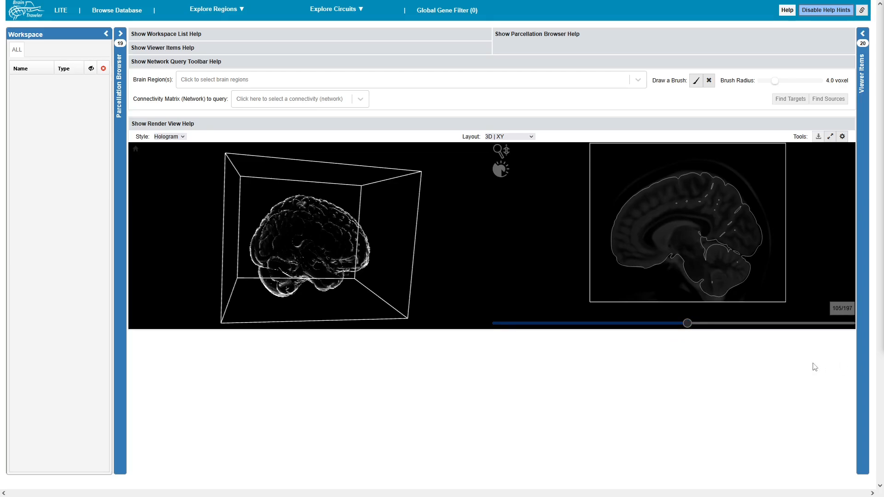
pyautogui.moveTo(687, 325); pyautogui.dragTo(724, 331)
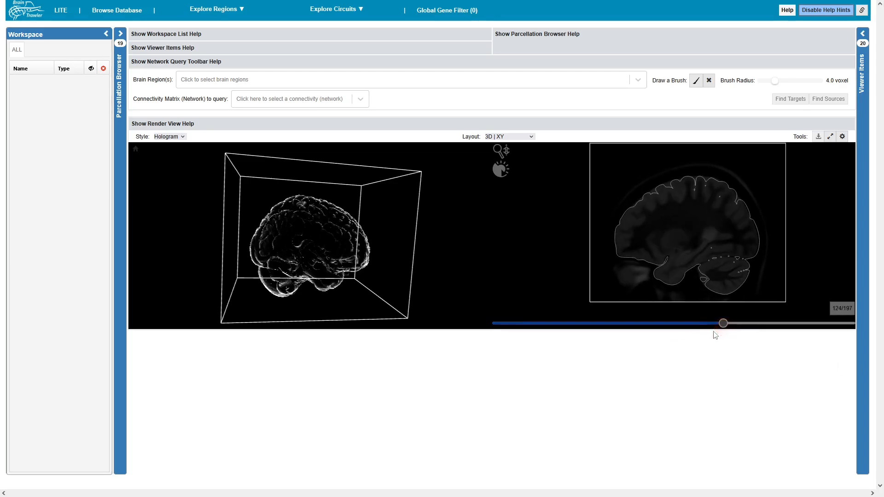
# Try the single 3D layout and the side-by-side 3D | XZ layout.
pyautogui.click(518, 137)
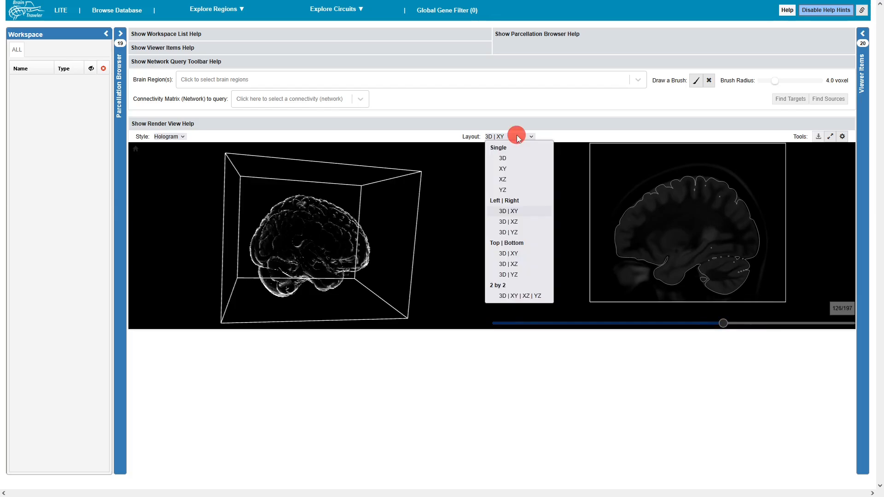
pyautogui.click(518, 158)
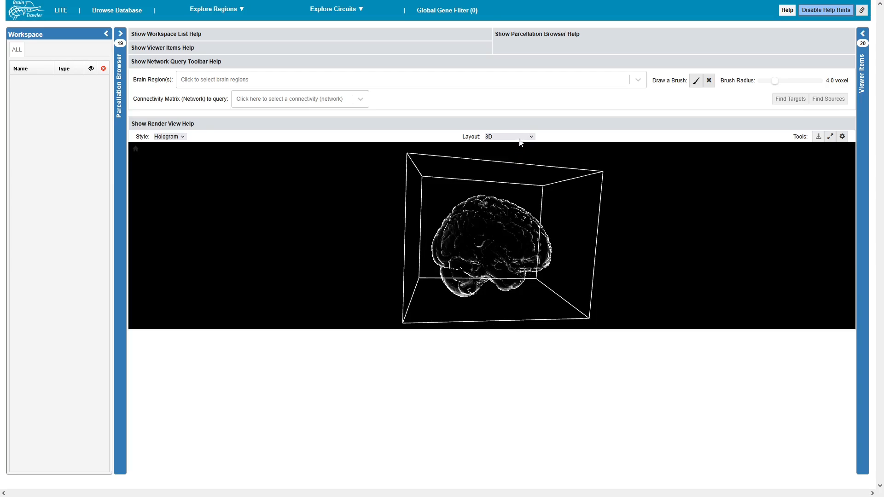
pyautogui.click(520, 140)
pyautogui.click(522, 222)
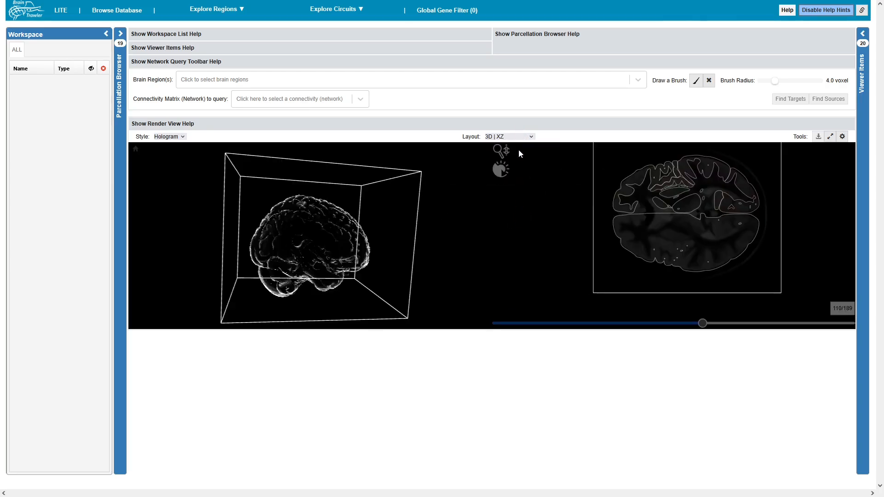
# Explore the linked slices in the 2 by 2 layout and return to the side-by-side 3D | XY layout.
pyautogui.click(524, 141)
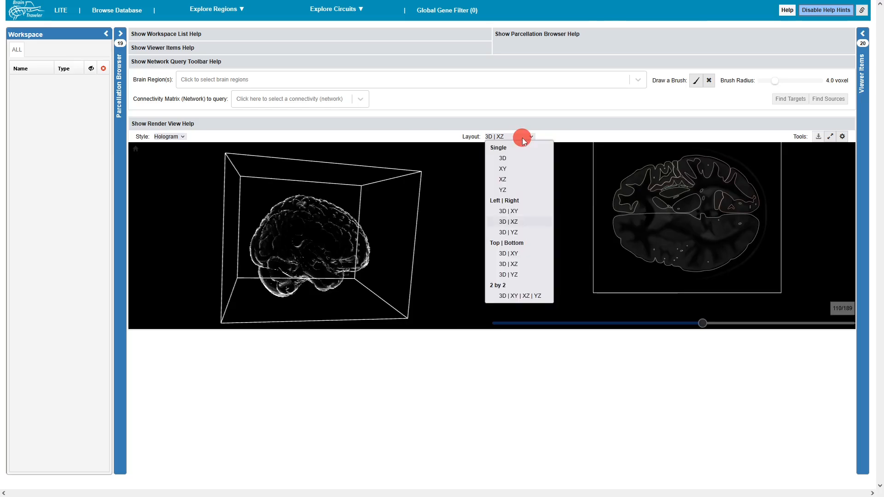
pyautogui.click(522, 297)
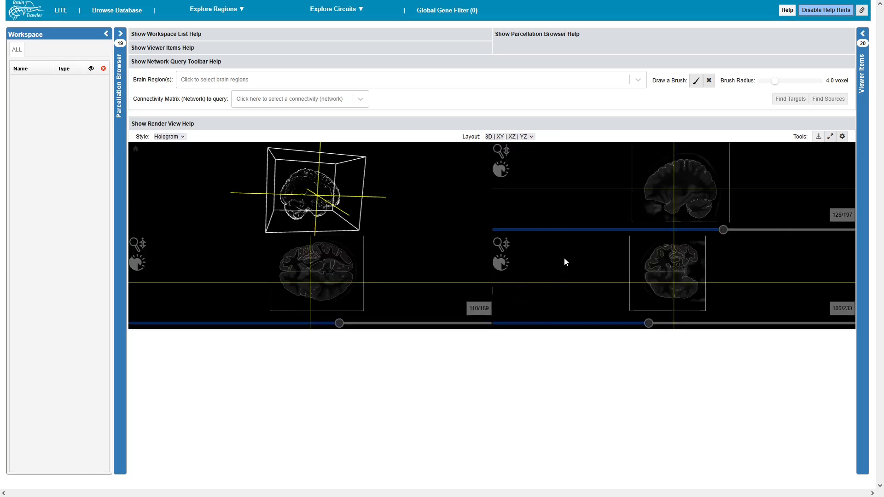
pyautogui.moveTo(676, 194)
pyautogui.mouseDown()
pyautogui.moveTo(656, 203)
pyautogui.moveTo(649, 195)
pyautogui.moveTo(673, 193)
pyautogui.mouseUp()
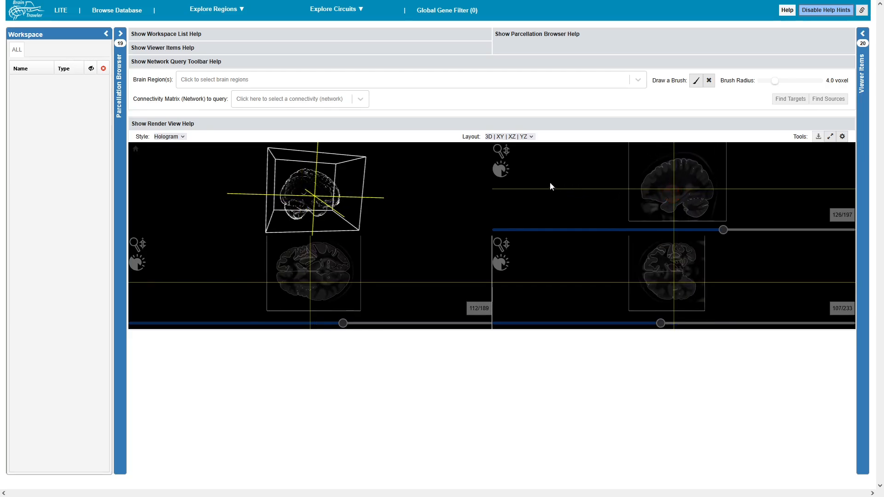
pyautogui.click(492, 136)
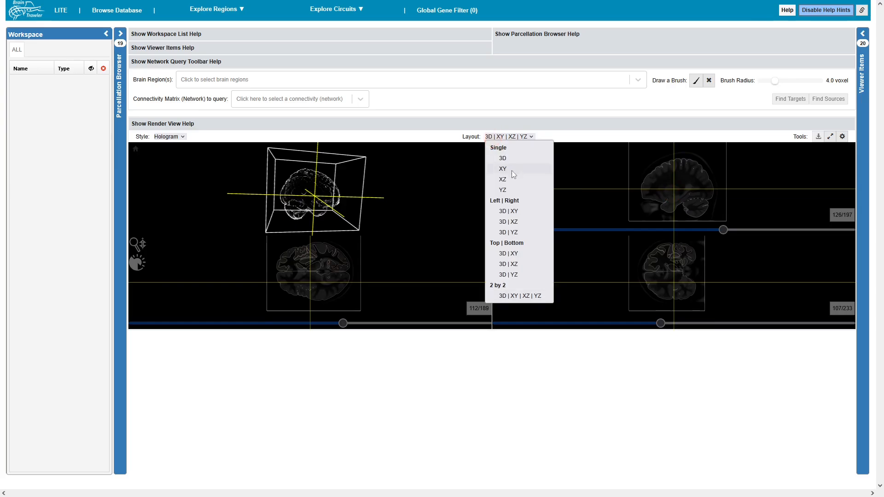
pyautogui.click(519, 210)
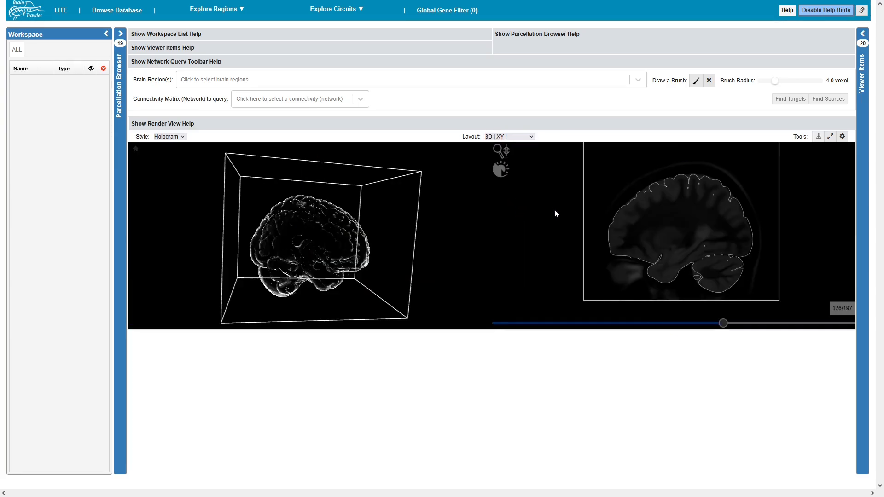
# Turn off the template's bounding box and enable the alternative white background in the 3D renderer.
pyautogui.click(842, 137)
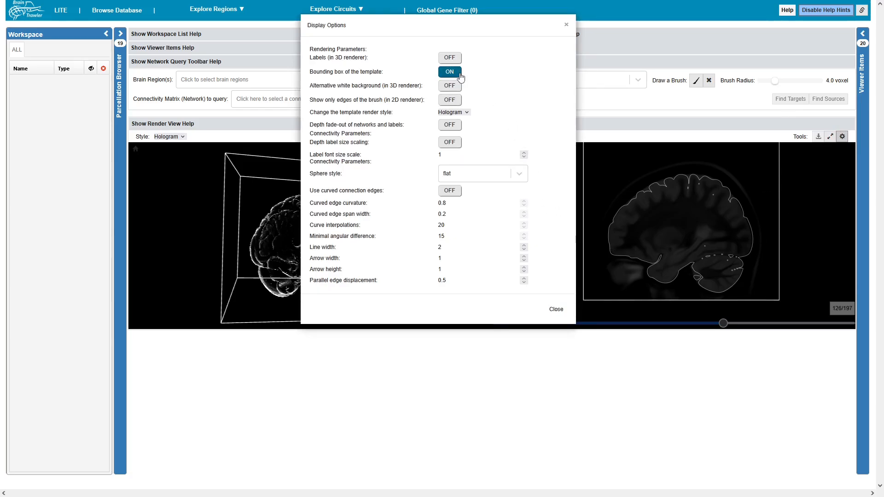
pyautogui.click(450, 72)
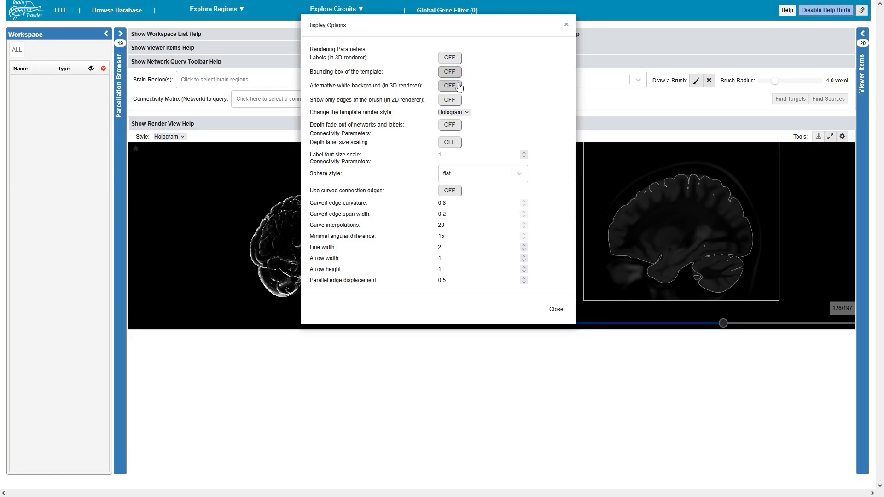
pyautogui.click(450, 86)
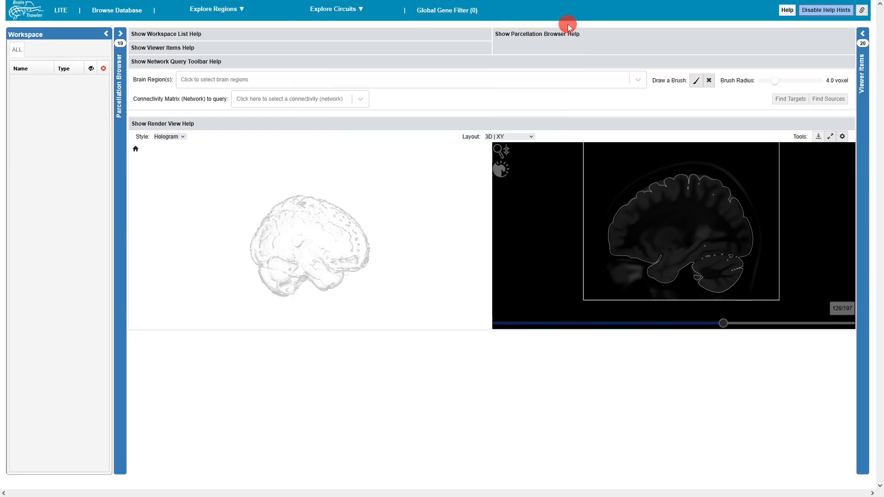
pyautogui.click(567, 26)
pyautogui.moveTo(385, 247); pyautogui.dragTo(338, 258)
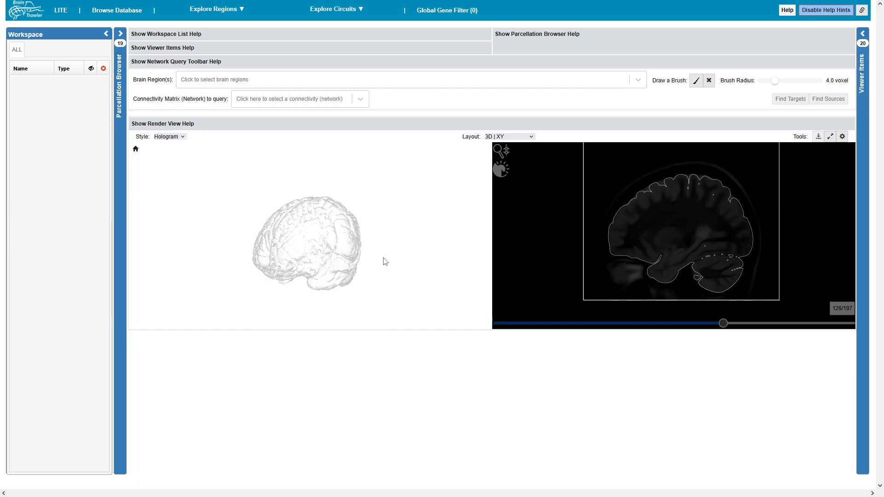
# Run a target query for the L_thalamus region on the WU-Minn_HCP_RestingState connectivity network.
pyautogui.click(358, 100)
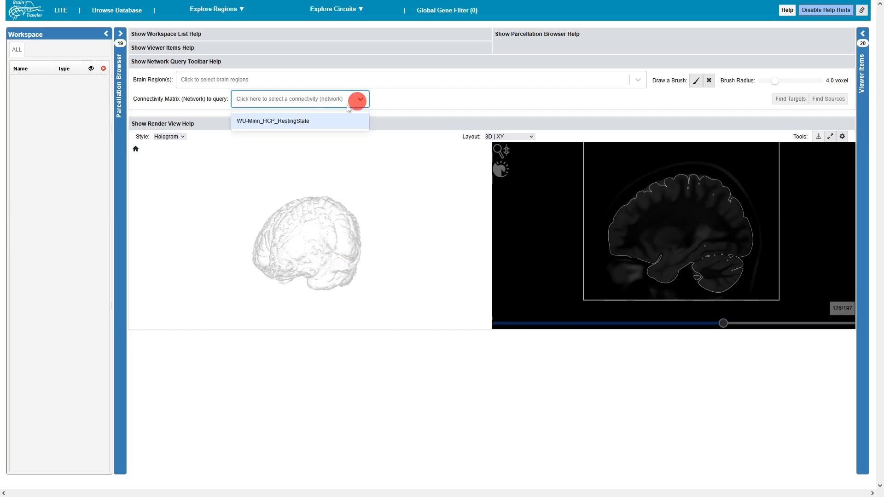
pyautogui.click(312, 121)
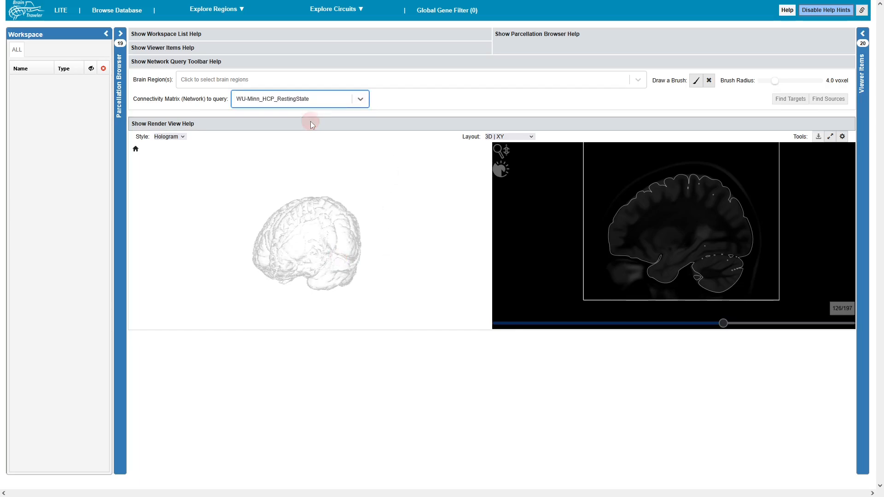
pyautogui.click(266, 81)
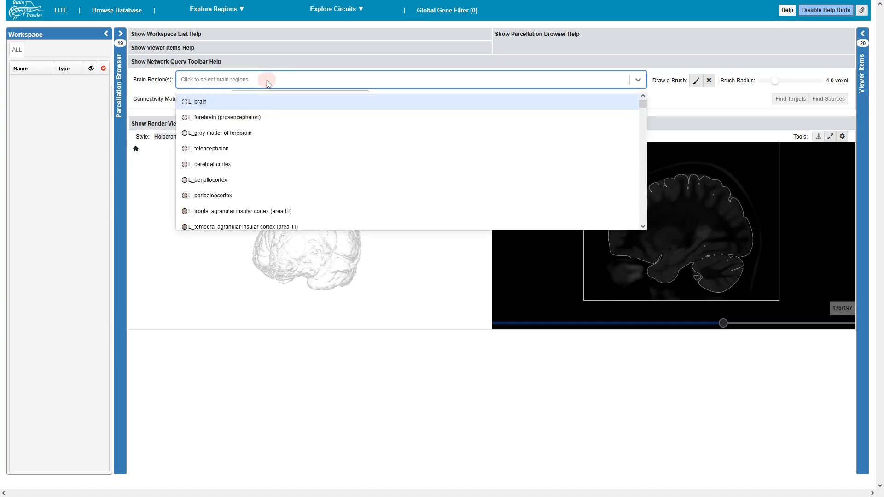
pyautogui.write('thala')
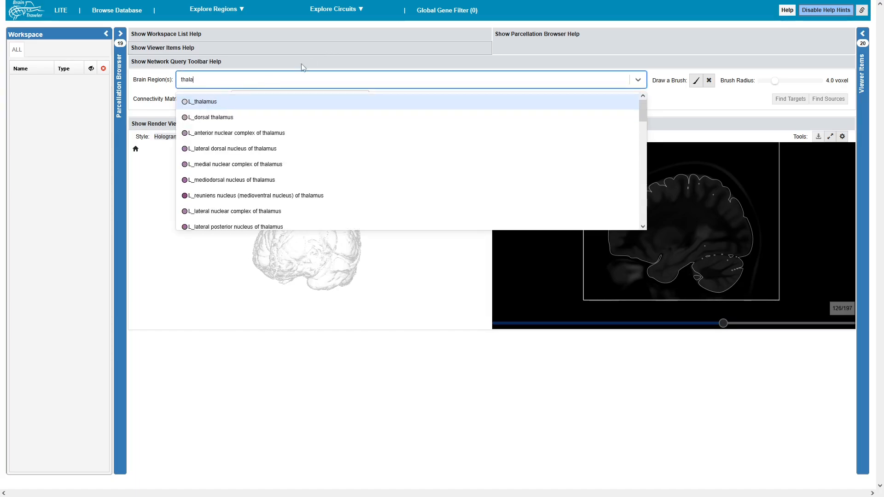
pyautogui.click(217, 102)
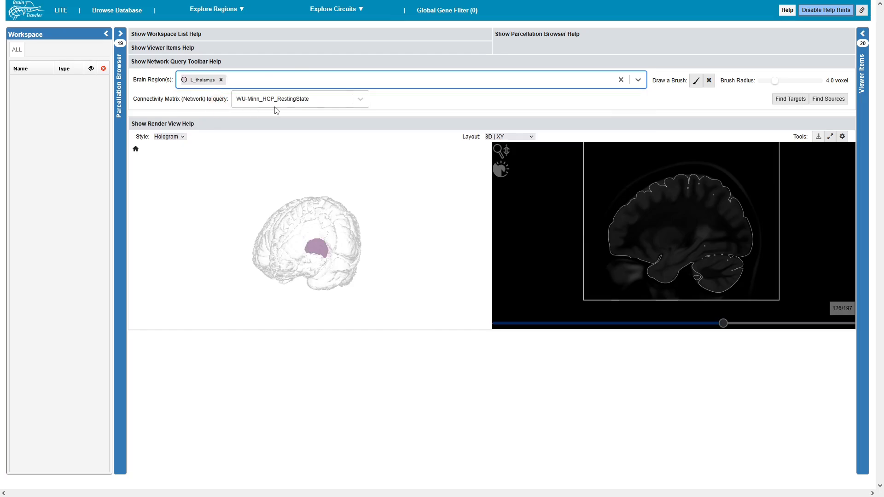
pyautogui.click(778, 101)
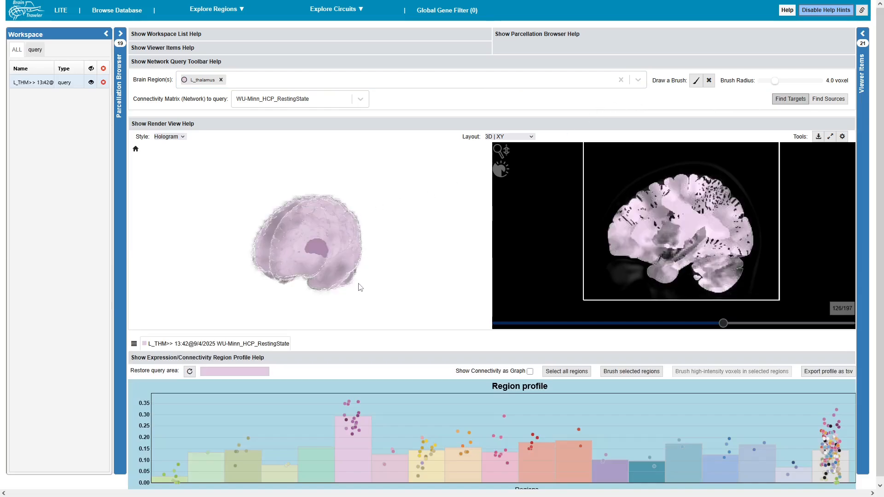
# Remove L_thalamus from the selected brain regions to view the query result alone in 3D.
pyautogui.moveTo(358, 292); pyautogui.dragTo(358, 290)
pyautogui.click(222, 81)
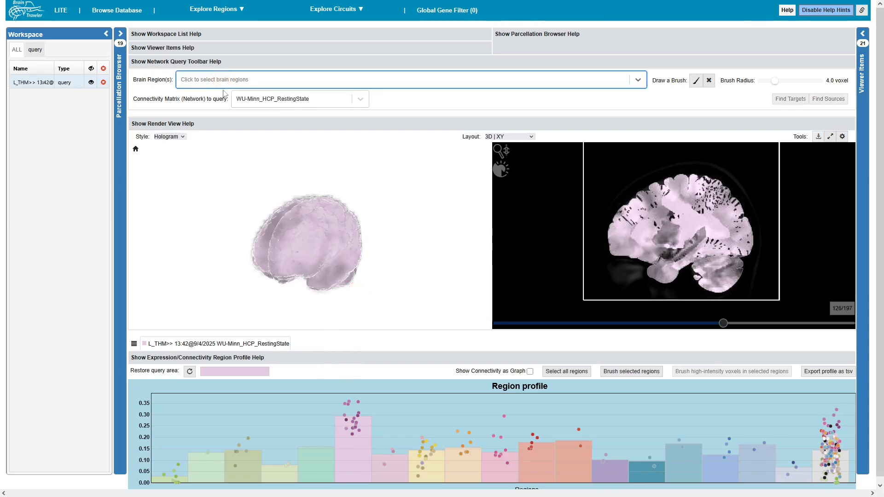
pyautogui.moveTo(283, 250)
pyautogui.mouseDown()
pyautogui.moveTo(336, 256)
pyautogui.moveTo(278, 262)
pyautogui.mouseUp()
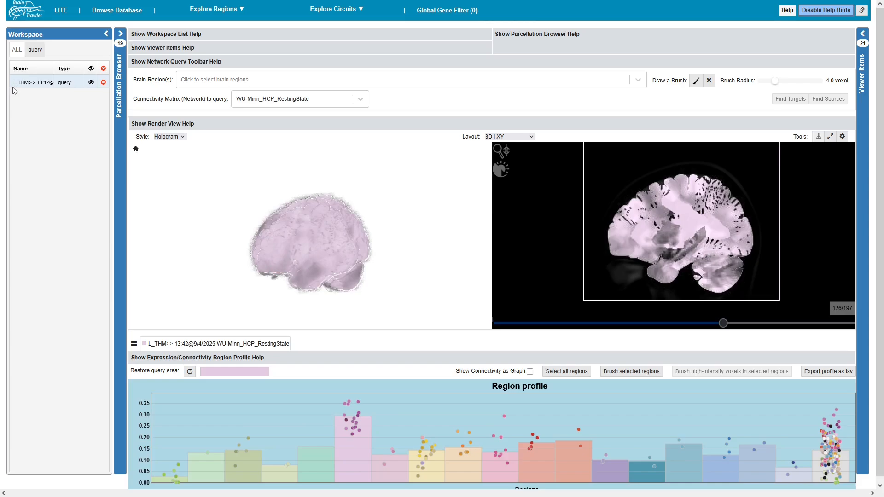
# Change the color of the thalamus query result in the viewer items to a bright light violet.
pyautogui.moveTo(13, 85); pyautogui.dragTo(67, 85)
pyautogui.click(862, 34)
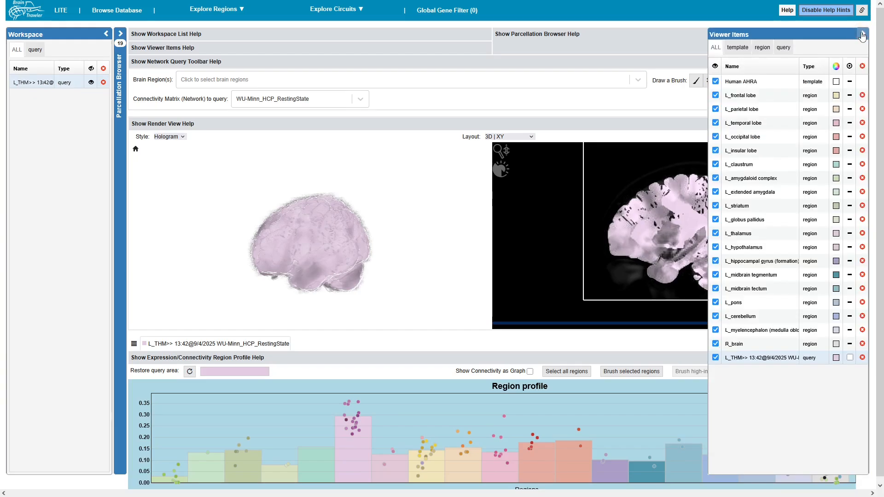
pyautogui.moveTo(727, 359); pyautogui.dragTo(805, 374)
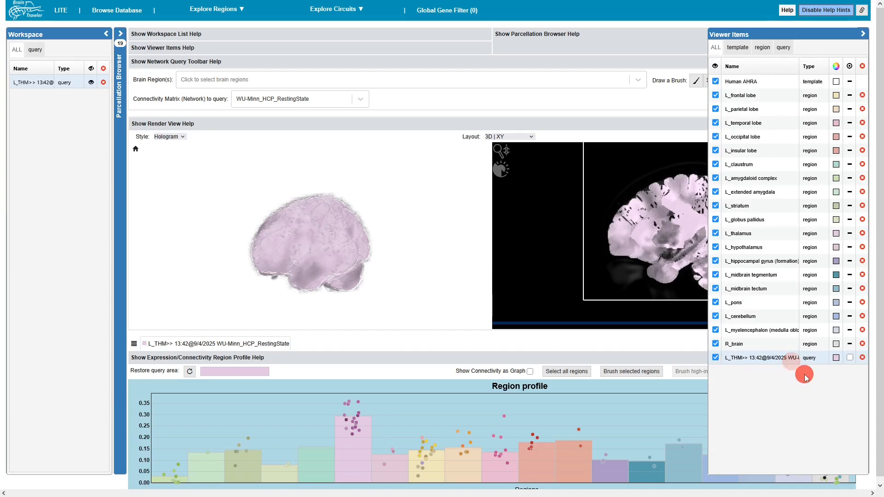
pyautogui.click(836, 358)
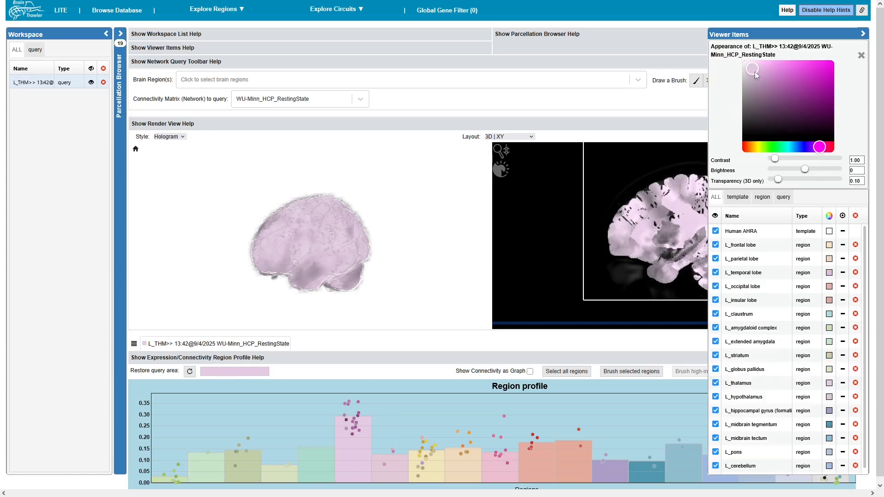
pyautogui.moveTo(756, 74); pyautogui.dragTo(807, 73)
pyautogui.moveTo(820, 146)
pyautogui.mouseDown()
pyautogui.moveTo(828, 150)
pyautogui.moveTo(812, 148)
pyautogui.mouseUp()
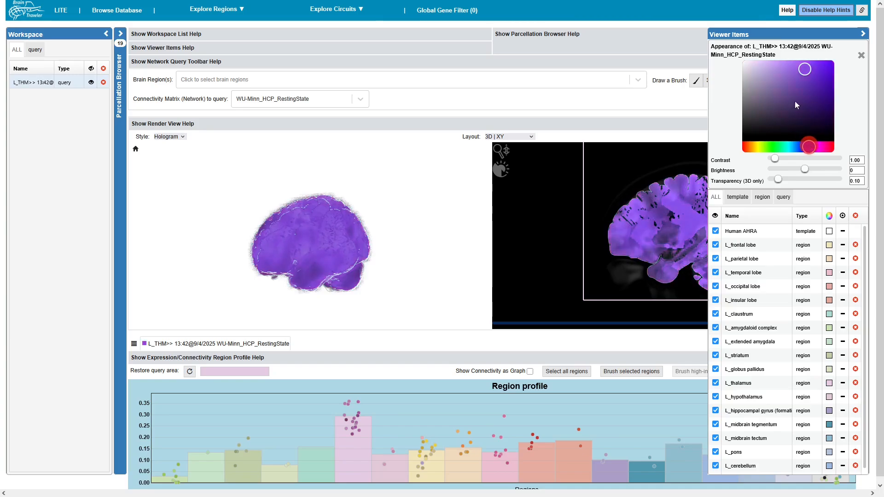
pyautogui.moveTo(804, 70); pyautogui.dragTo(792, 64)
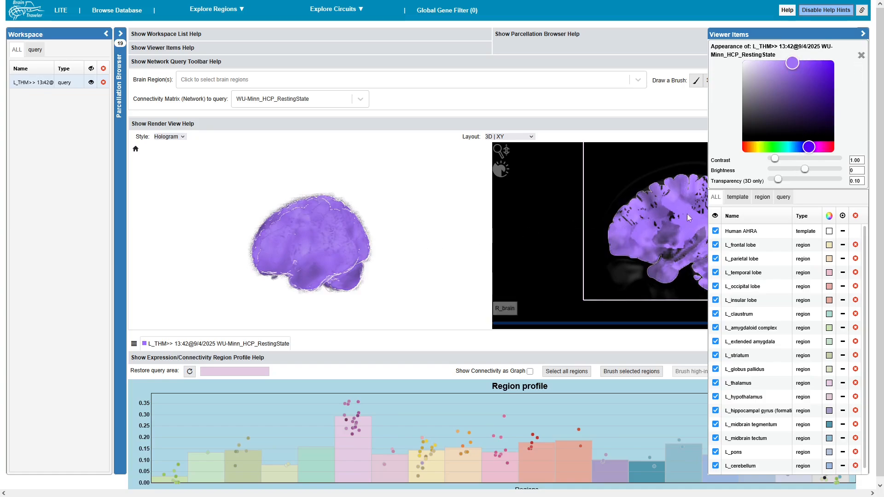
# Set the thalamus query result's brightness to -88 and its 3D transparency to 0.92.
pyautogui.moveTo(778, 180)
pyautogui.mouseDown()
pyautogui.moveTo(835, 183)
pyautogui.moveTo(794, 171)
pyautogui.mouseUp()
pyautogui.moveTo(340, 253); pyautogui.dragTo(382, 253)
pyautogui.moveTo(356, 250); pyautogui.dragTo(318, 255)
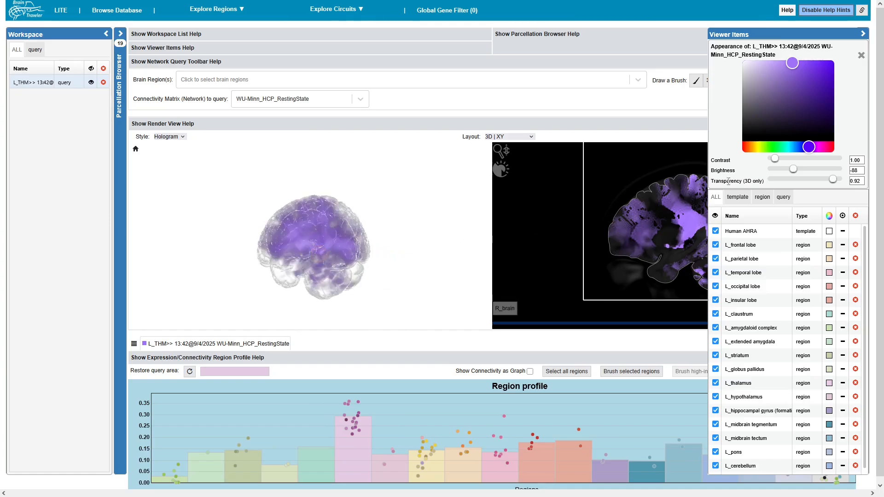
# Set the thalamus query result's contrast to 1.53 and move the 2D XY view to slice 81.
pyautogui.moveTo(775, 159); pyautogui.dragTo(778, 160)
pyautogui.moveTo(289, 260); pyautogui.dragTo(341, 267)
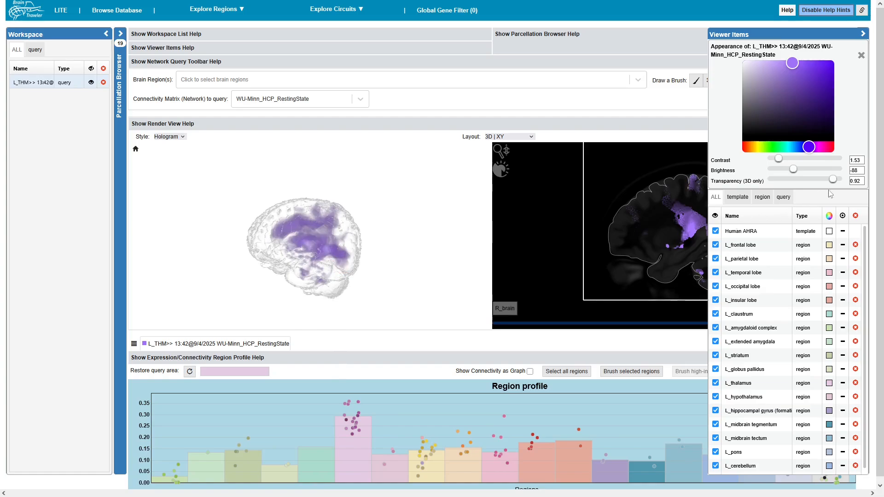
pyautogui.click(863, 34)
pyautogui.moveTo(725, 321); pyautogui.dragTo(643, 325)
pyautogui.moveTo(347, 279)
pyautogui.mouseDown()
pyautogui.moveTo(363, 279)
pyautogui.moveTo(362, 270)
pyautogui.moveTo(360, 287)
pyautogui.mouseUp()
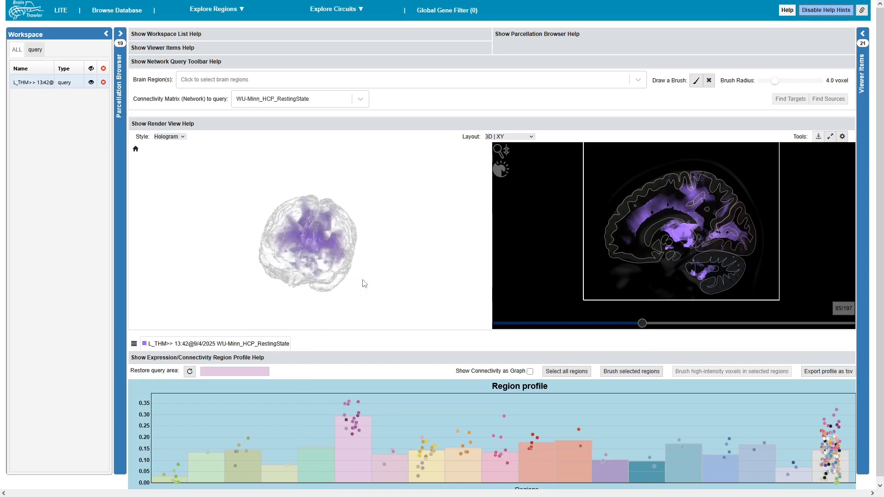
# Show the thalamus query's connectivity as a graph in the brain views.
pyautogui.click(530, 373)
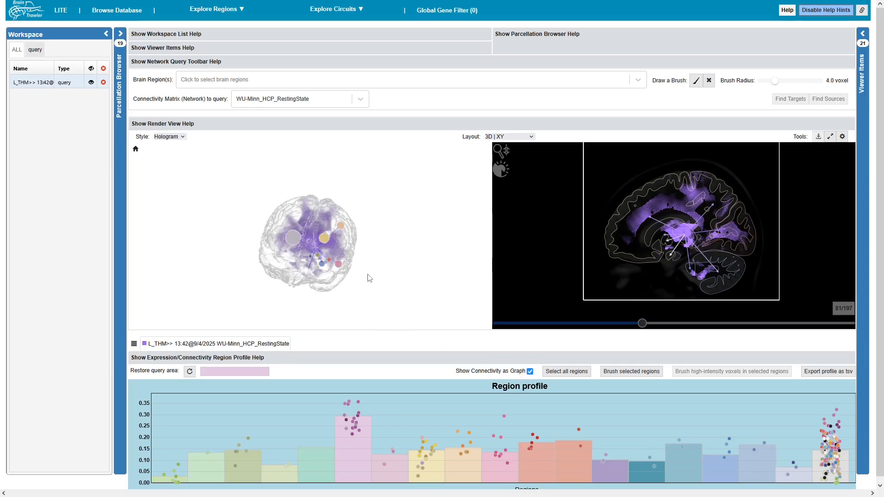
pyautogui.moveTo(370, 278); pyautogui.dragTo(357, 265)
pyautogui.scroll(3, 358, 265)
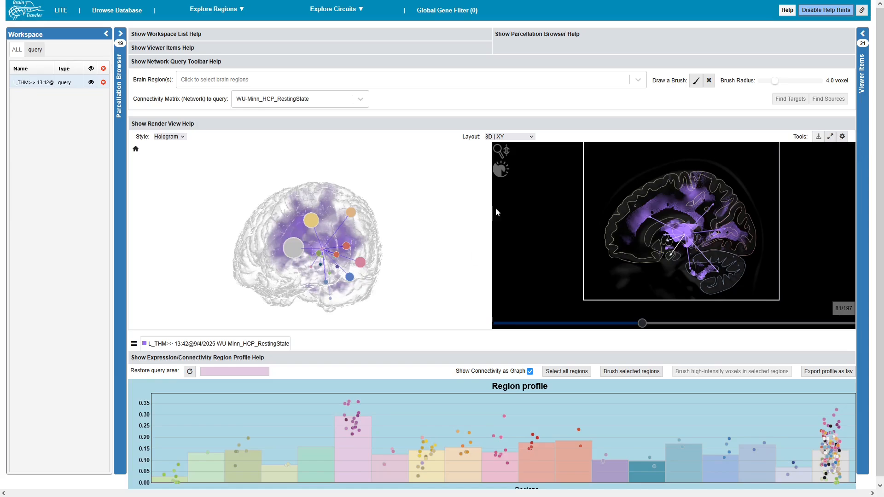
# Turn on labels in the 3D renderer and switch the view layout to 3D only.
pyautogui.click(842, 137)
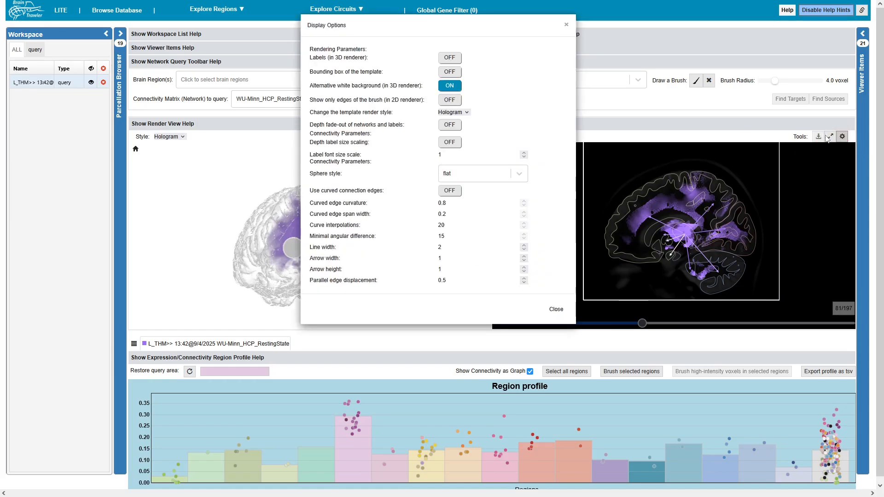
pyautogui.click(451, 63)
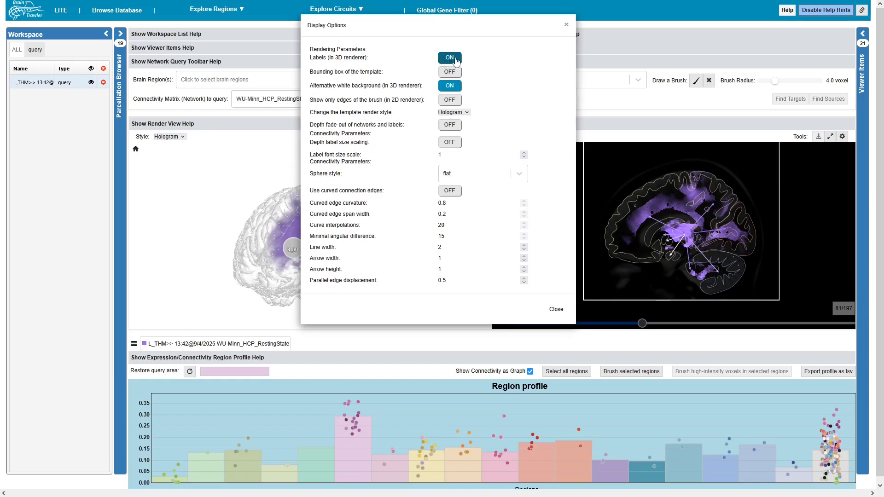
pyautogui.click(556, 309)
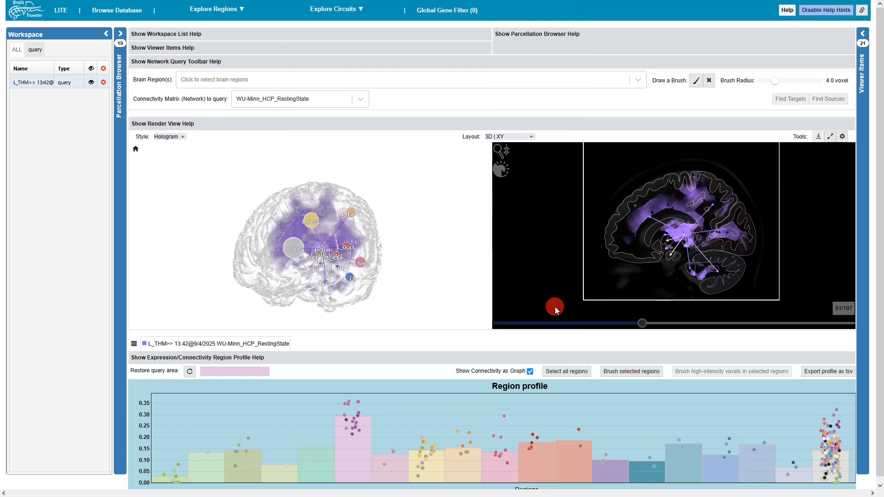
pyautogui.moveTo(287, 253); pyautogui.dragTo(340, 261)
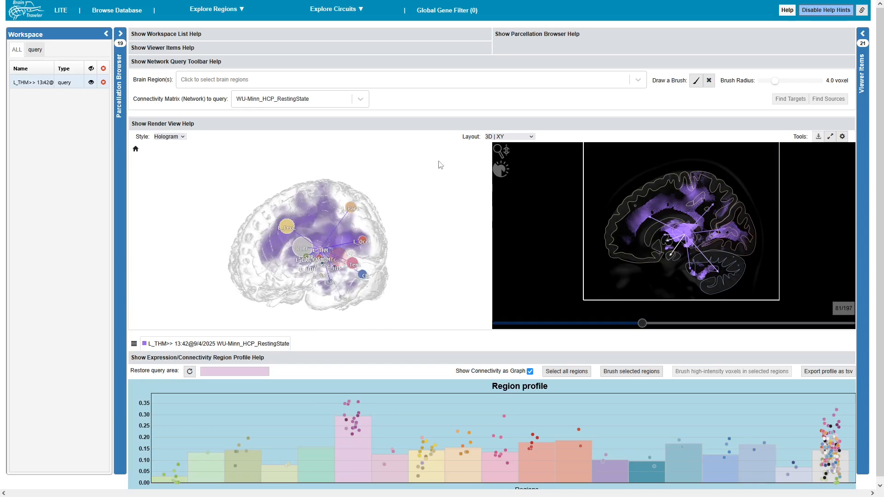
pyautogui.click(515, 137)
pyautogui.click(510, 152)
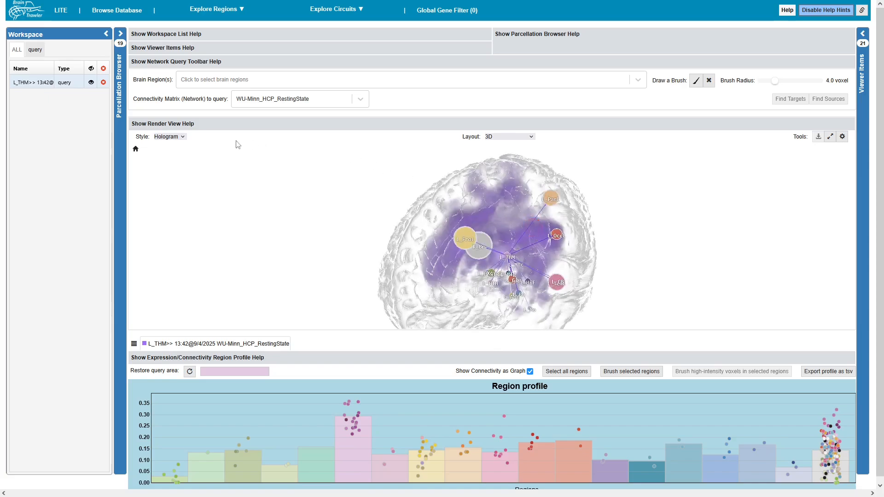
# Expand L_frontal lobe into its individual gyri in the parcellation hierarchy to refine the graph's nodes.
pyautogui.click(120, 34)
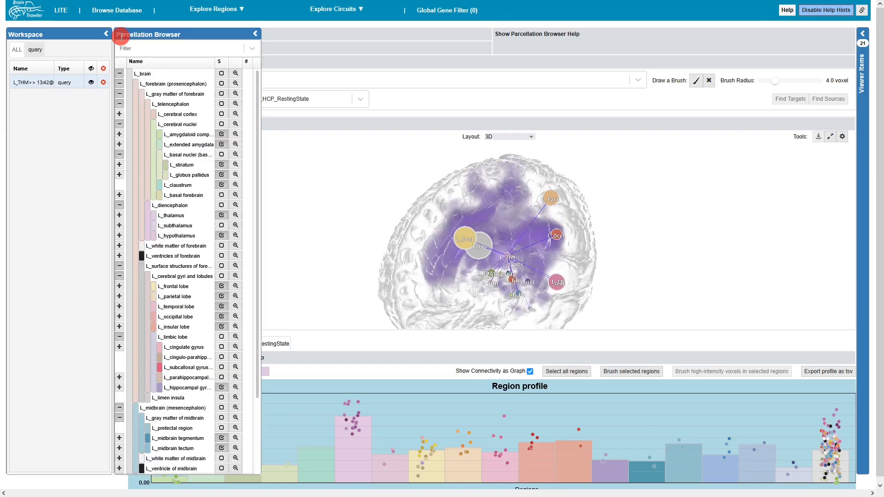
pyautogui.click(177, 287)
pyautogui.click(119, 287)
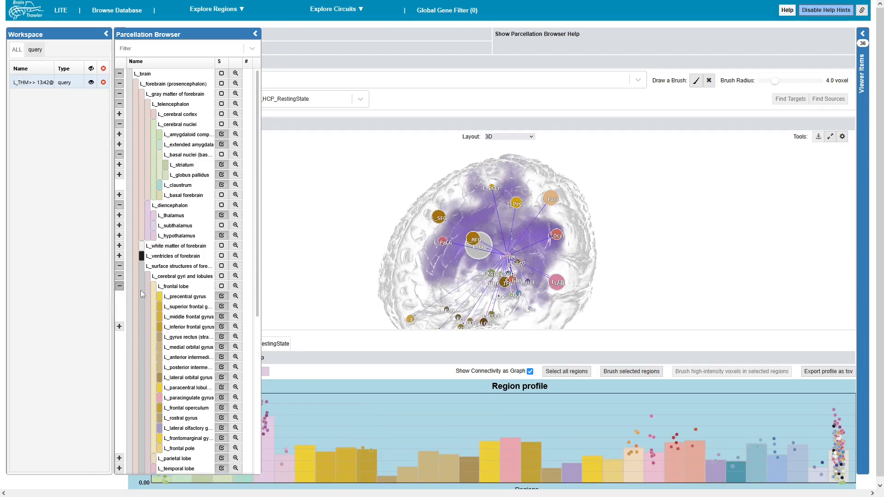
pyautogui.moveTo(411, 241); pyautogui.dragTo(448, 237)
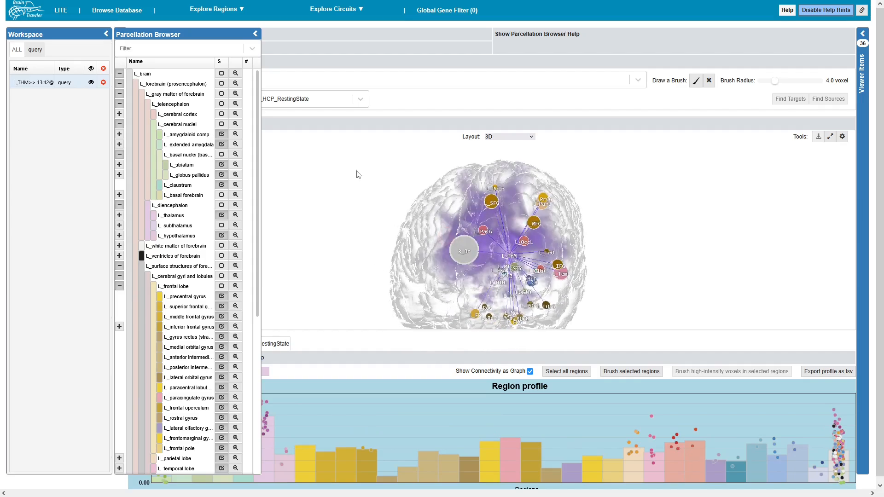
pyautogui.click(258, 38)
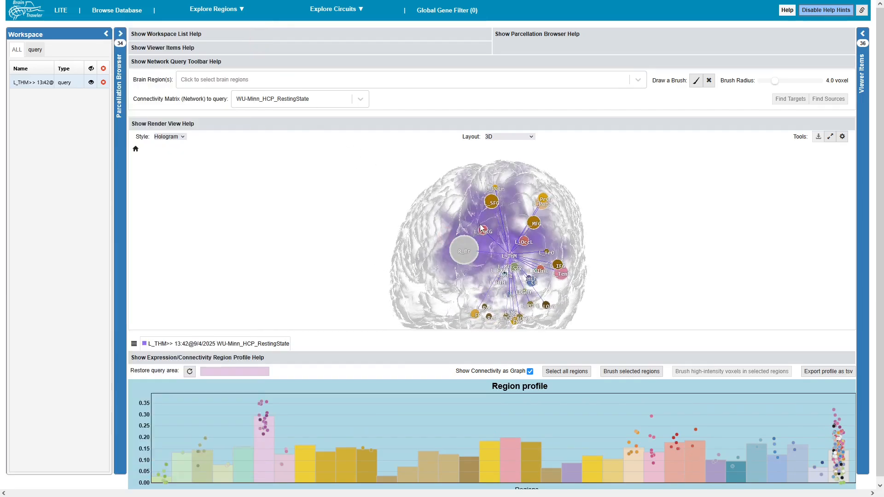
# Show the 3D connectivity rendering in full screen, viewing the brain from the front.
pyautogui.scroll(-2, 480, 225)
pyautogui.moveTo(563, 267); pyautogui.dragTo(560, 256, button='right')
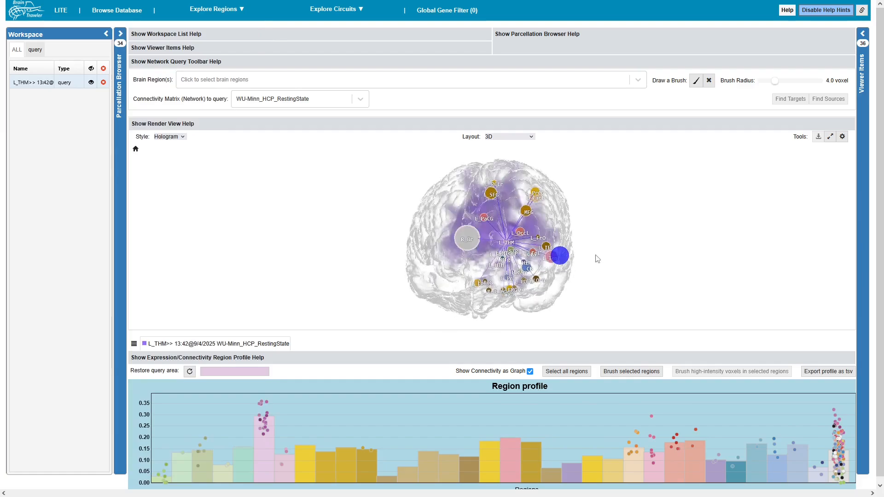
pyautogui.click(834, 139)
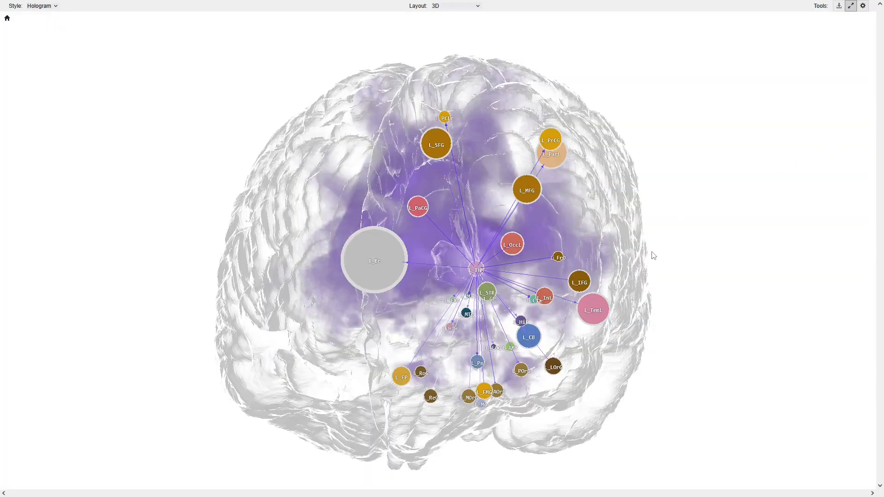
pyautogui.moveTo(632, 282)
pyautogui.mouseDown()
pyautogui.moveTo(646, 281)
pyautogui.moveTo(637, 282)
pyautogui.mouseUp()
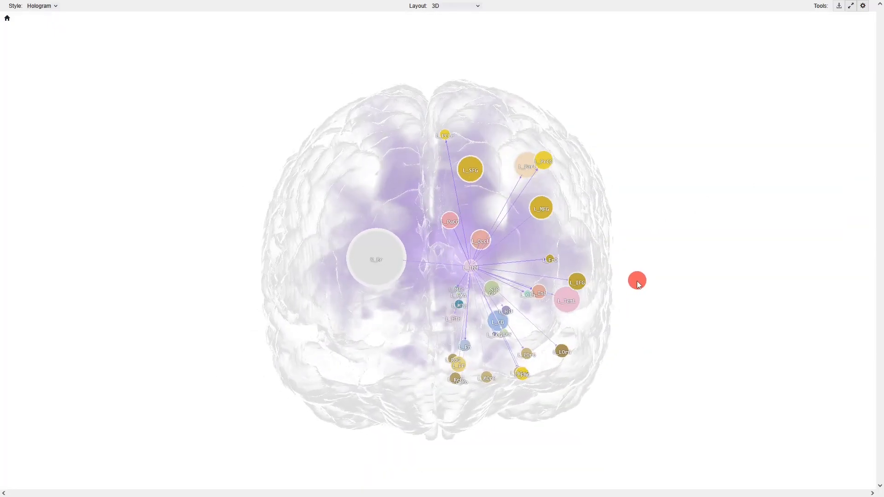
# Try the 3d sphere style for the network nodes, and return the style to flat.
pyautogui.click(864, 6)
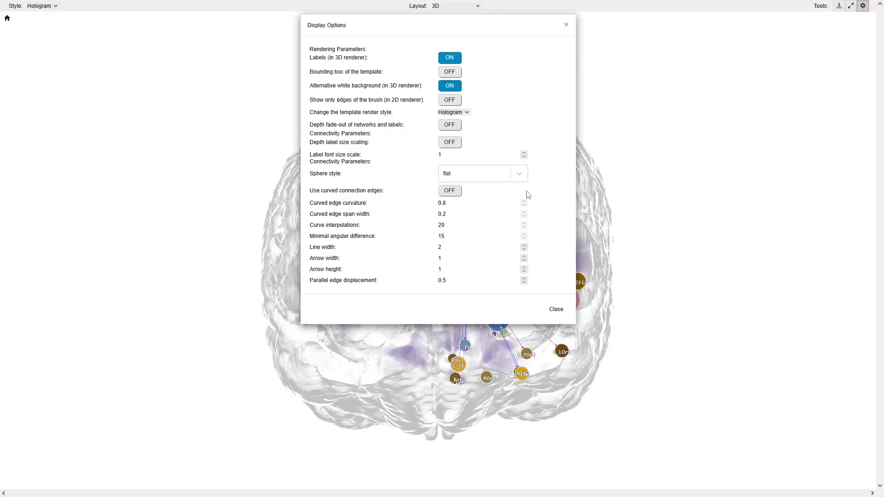
pyautogui.click(506, 177)
pyautogui.click(476, 211)
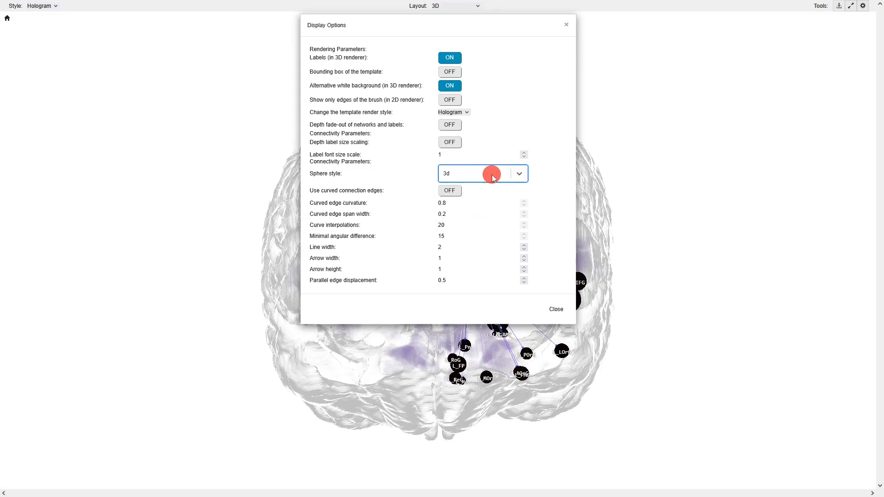
pyautogui.click(492, 176)
pyautogui.click(480, 194)
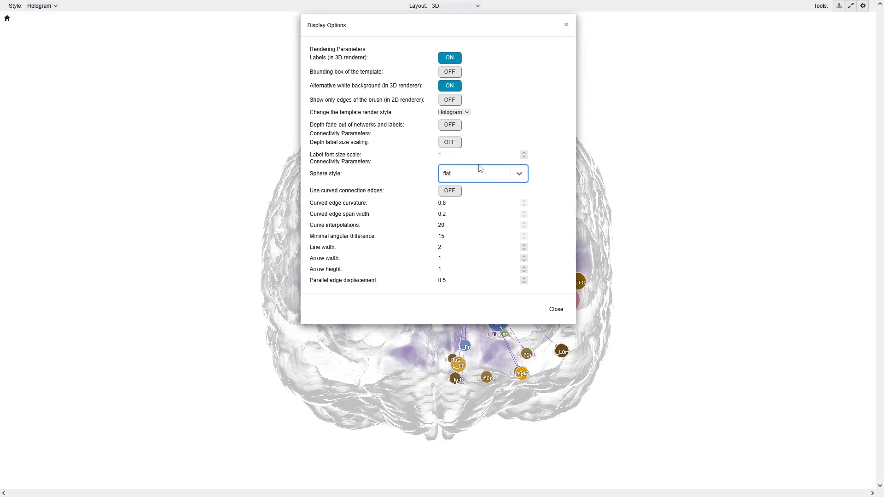
# Try curved connection edges and inspect the resulting network from the front and left side of the brain.
pyautogui.click(450, 190)
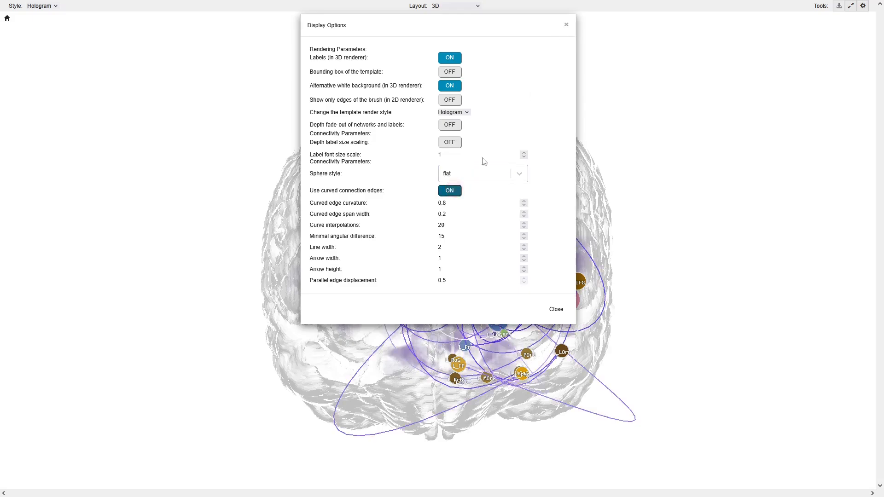
pyautogui.click(565, 21)
pyautogui.moveTo(604, 186)
pyautogui.mouseDown()
pyautogui.moveTo(539, 212)
pyautogui.moveTo(596, 201)
pyautogui.mouseUp()
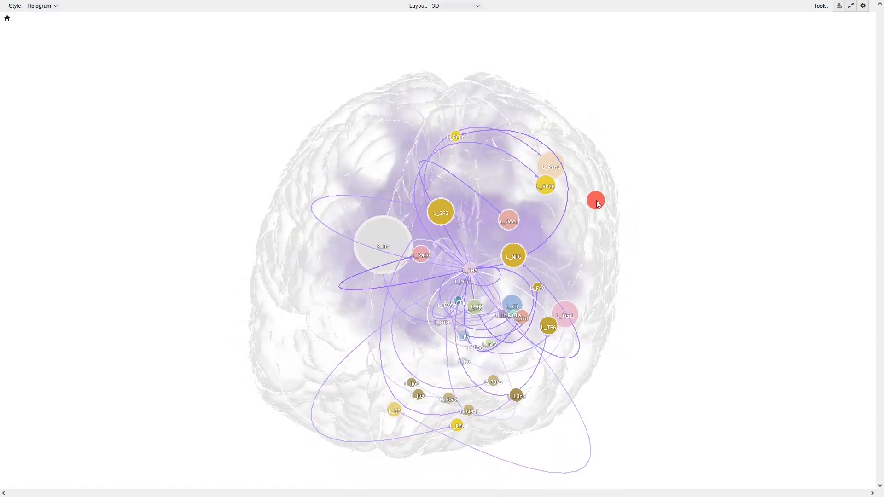
pyautogui.moveTo(671, 168); pyautogui.dragTo(619, 171)
pyautogui.moveTo(648, 144); pyautogui.dragTo(638, 152)
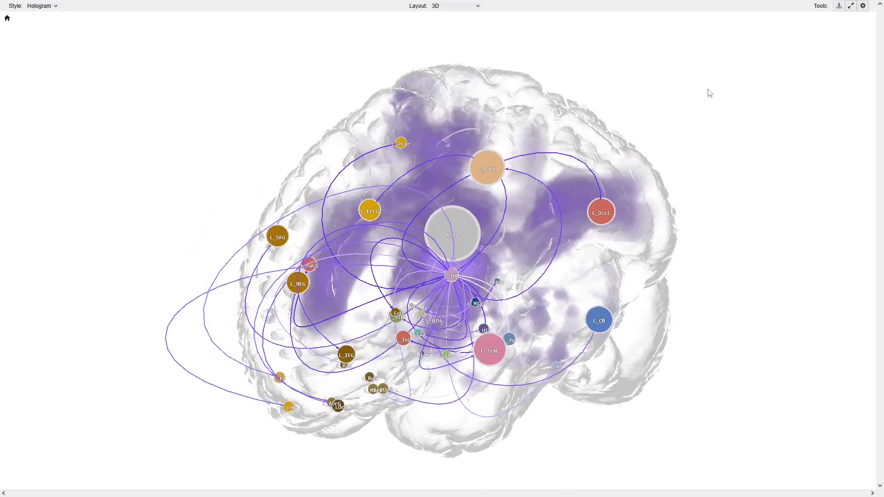
pyautogui.moveTo(721, 140); pyautogui.dragTo(787, 111)
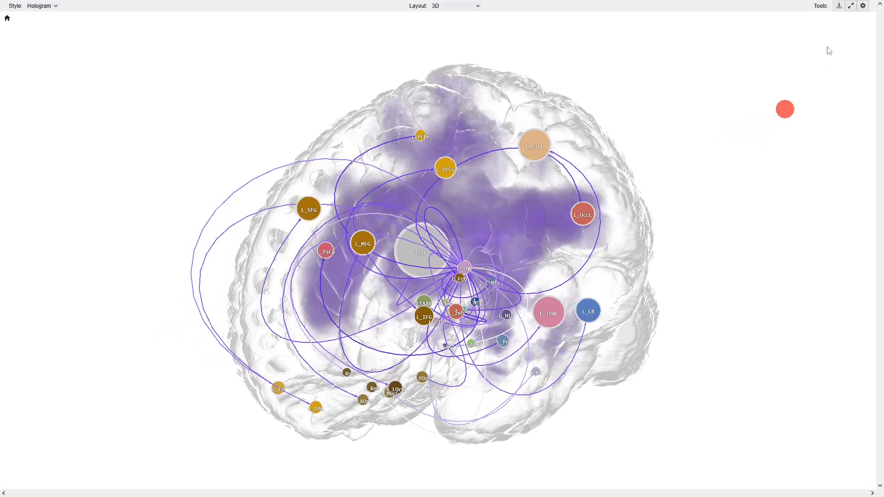
# Turn off curved connection edges and set the label font size scale to 1.5.
pyautogui.click(863, 6)
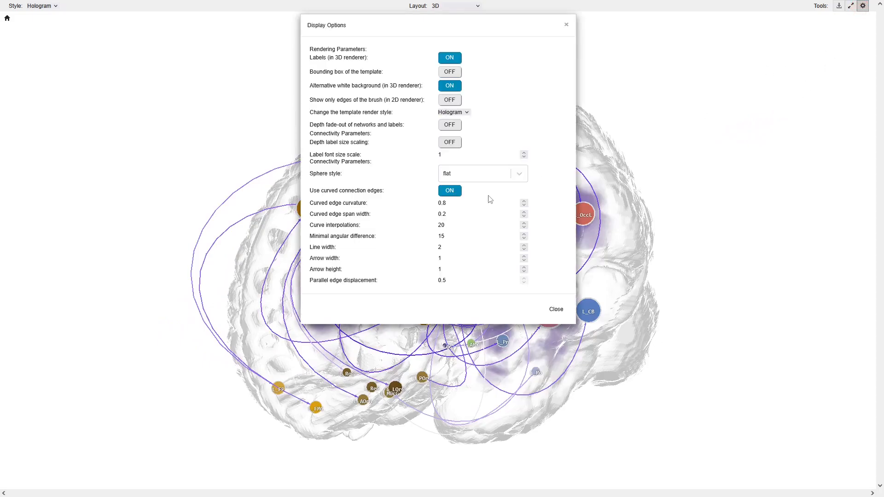
pyautogui.click(450, 191)
pyautogui.click(525, 156)
pyautogui.click(525, 156)
pyautogui.click(524, 156)
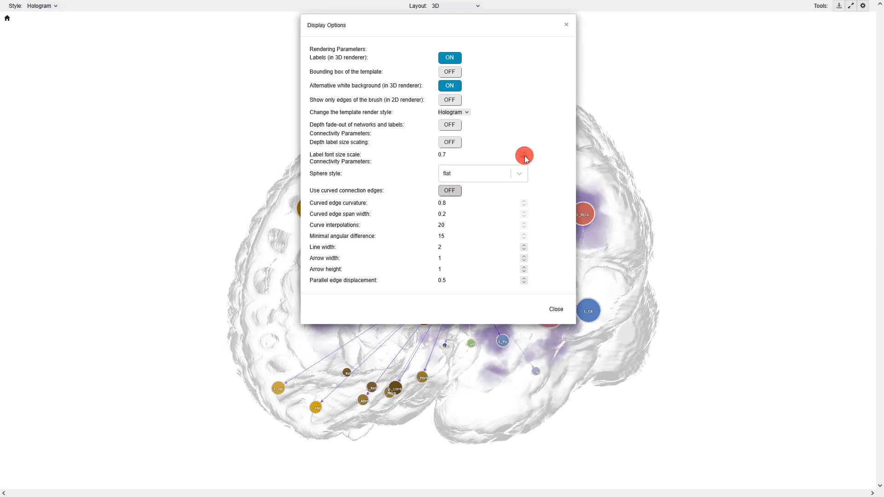
pyautogui.click(524, 152)
pyautogui.click(524, 152)
pyautogui.click(524, 152)
pyautogui.click(524, 152)
pyautogui.click(525, 152)
pyautogui.click(524, 152)
pyautogui.click(524, 152)
pyautogui.click(524, 152)
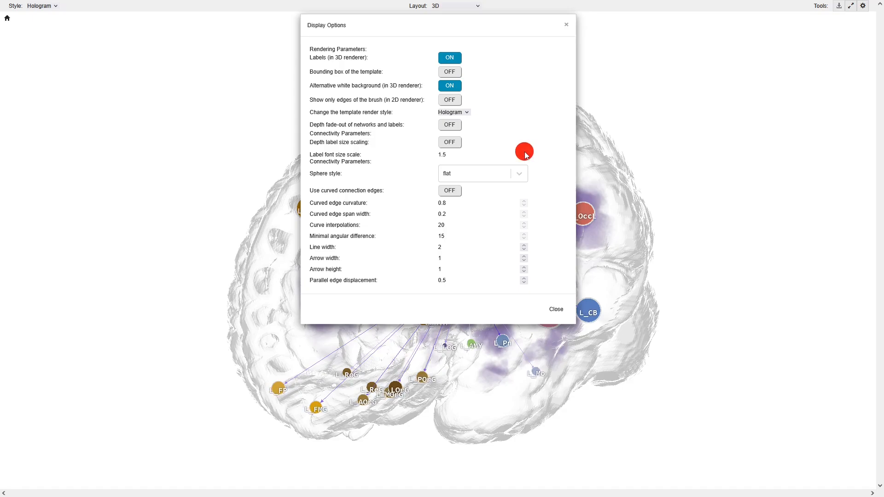
pyautogui.click(567, 25)
pyautogui.moveTo(601, 137); pyautogui.dragTo(623, 129)
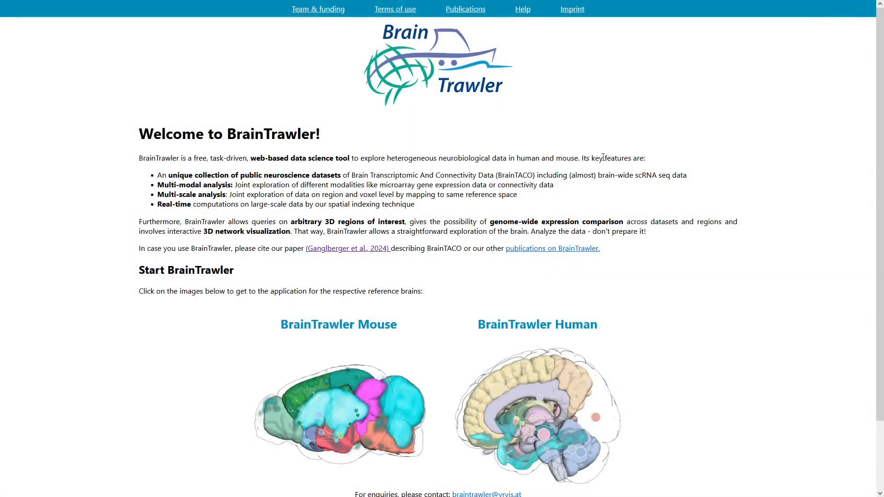
# Open the help documentation from the BrainTrawler welcome page.
pyautogui.click(523, 9)
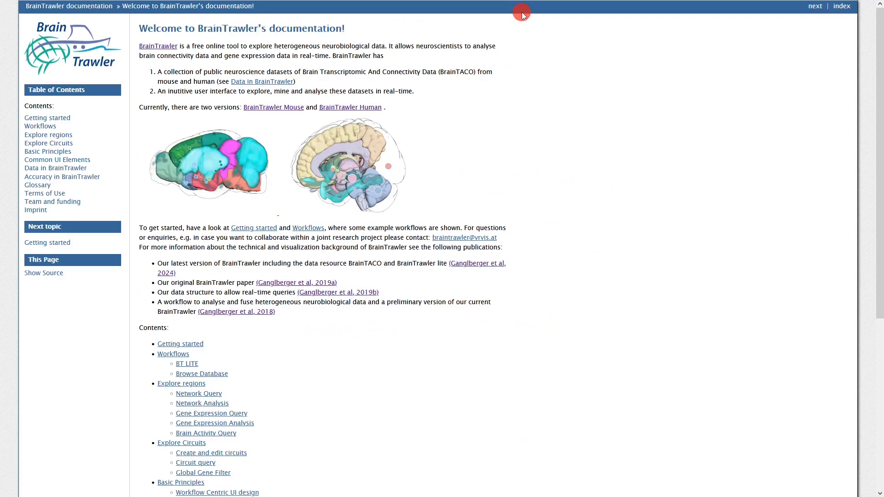